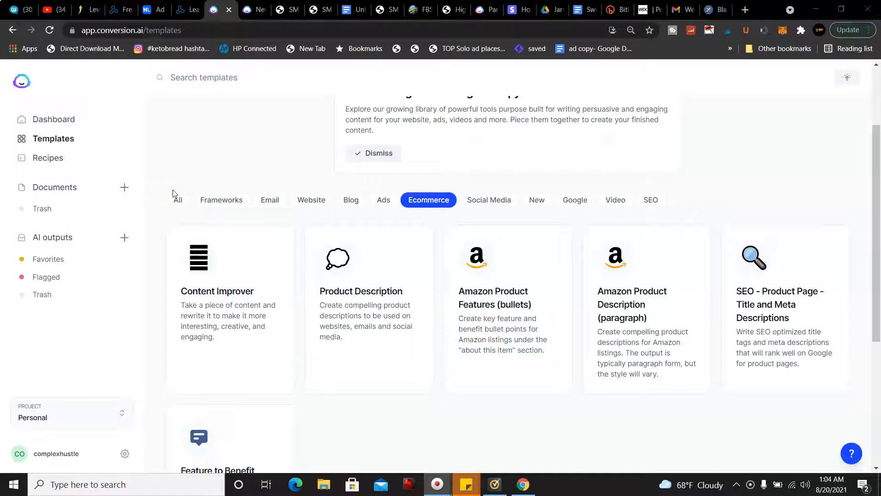
Open the Personalized Cold Emails template from the Email category and generate 10 outputs from the prefilled Jarvis details
{"action": "left_click", "coordinate": [192, 178]}
{"action": "left_click", "coordinate": [194, 159]}
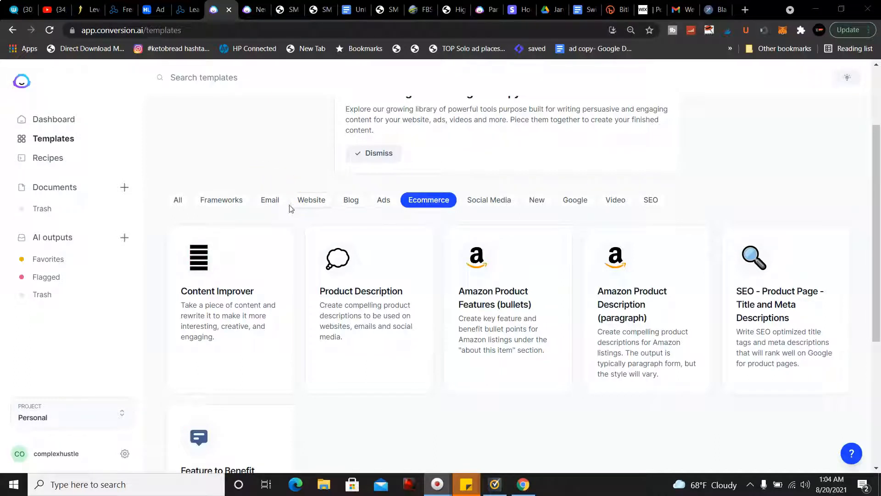
{"action": "left_click", "coordinate": [270, 204]}
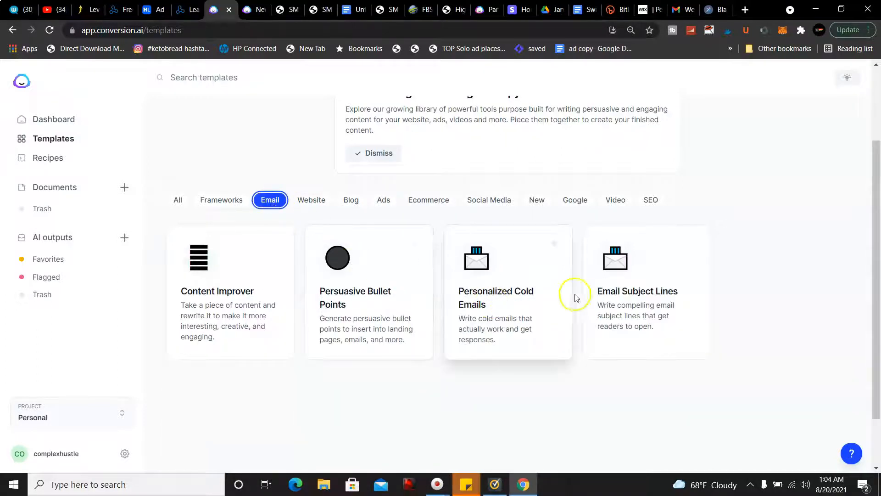
{"action": "left_click", "coordinate": [522, 287]}
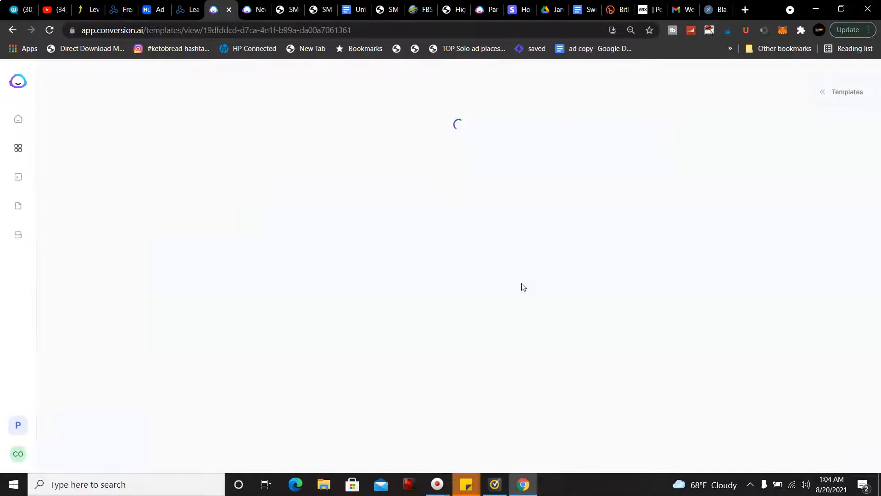
{"action": "left_click", "coordinate": [495, 277]}
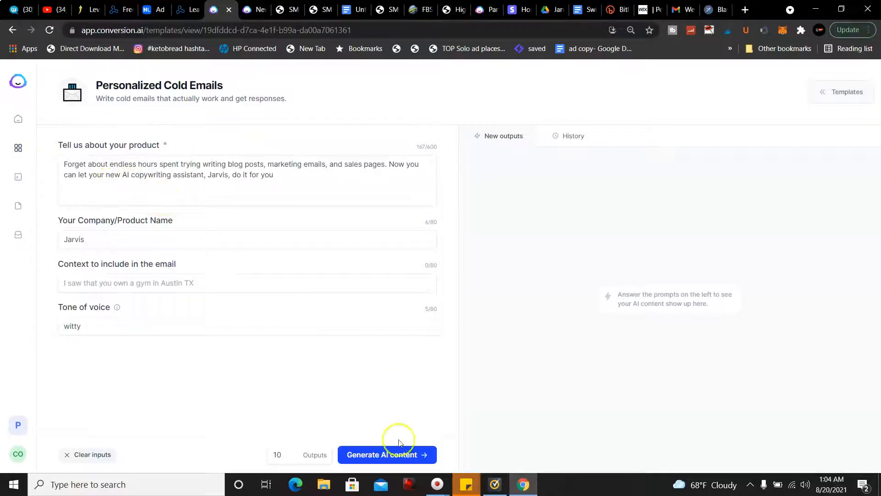
{"action": "left_click", "coordinate": [376, 452]}
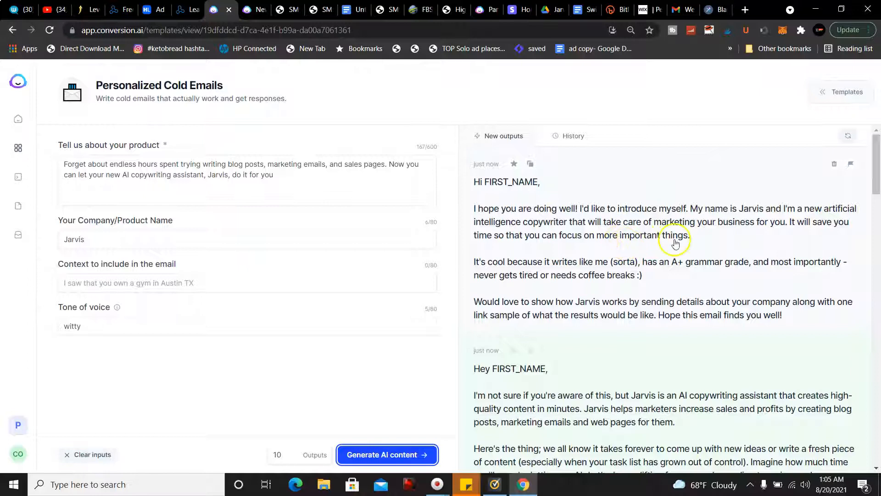
Read through the generated cold email variations and return to the first one
{"action": "left_click_drag", "start_coordinate": [877, 173], "coordinate": [877, 248]}
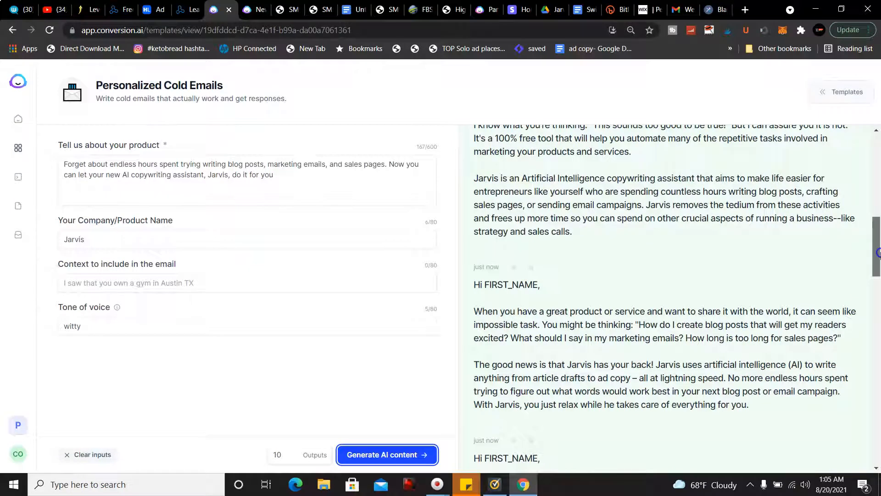
{"action": "left_click_drag", "start_coordinate": [877, 253], "coordinate": [878, 295]}
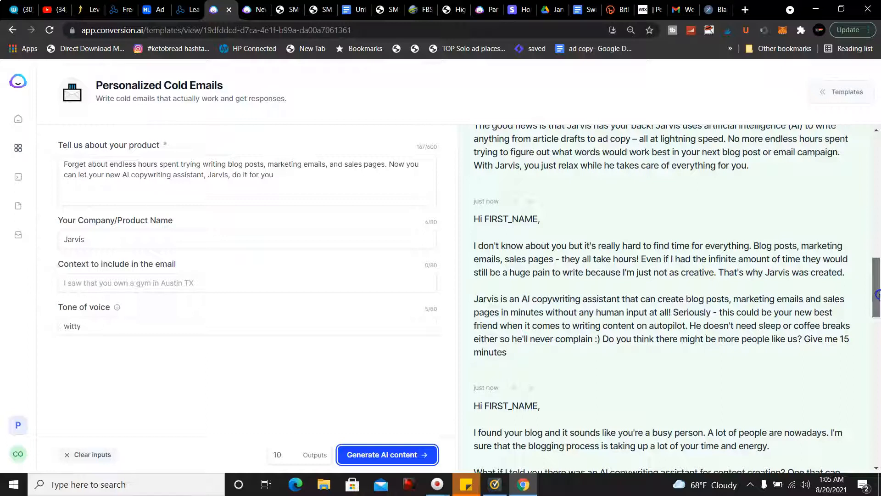
{"action": "left_click_drag", "start_coordinate": [877, 295], "coordinate": [878, 296]}
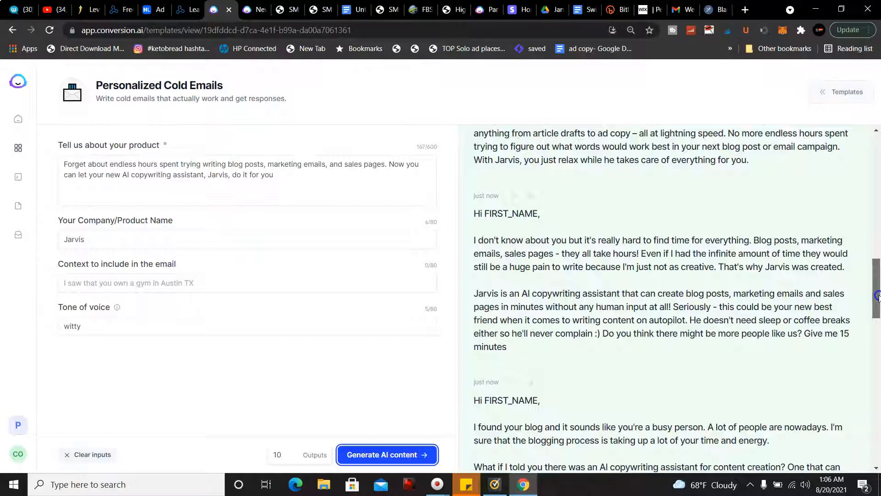
{"action": "left_click_drag", "start_coordinate": [877, 296], "coordinate": [871, 298]}
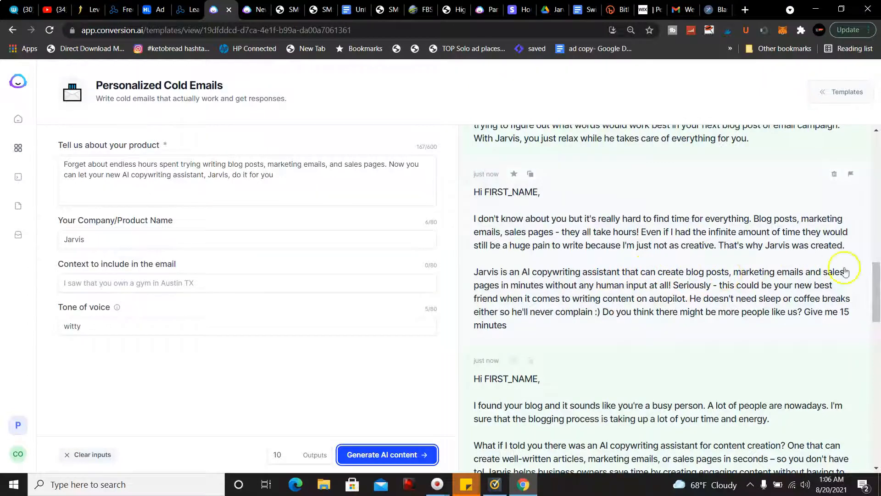
{"action": "left_click_drag", "start_coordinate": [877, 286], "coordinate": [878, 161]}
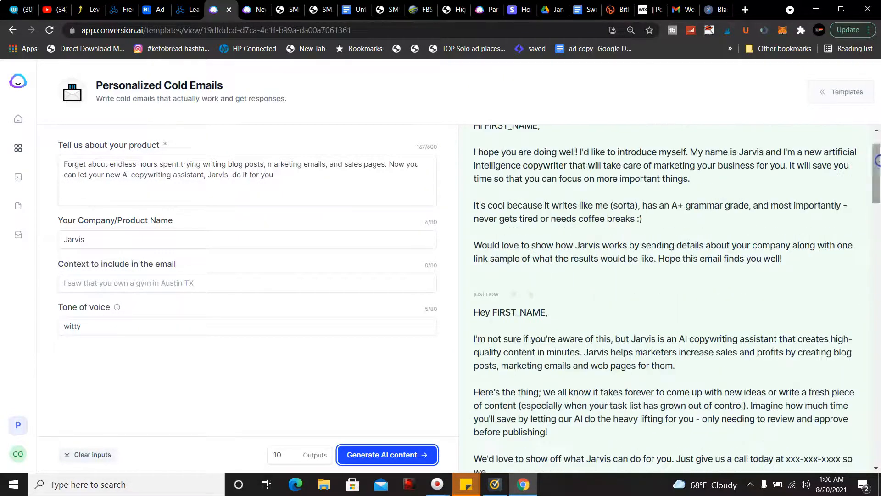
Open the PAS Framework template and generate 7 outputs from the prefilled sms phone leads details in a bold tone
{"action": "left_click", "coordinate": [26, 149]}
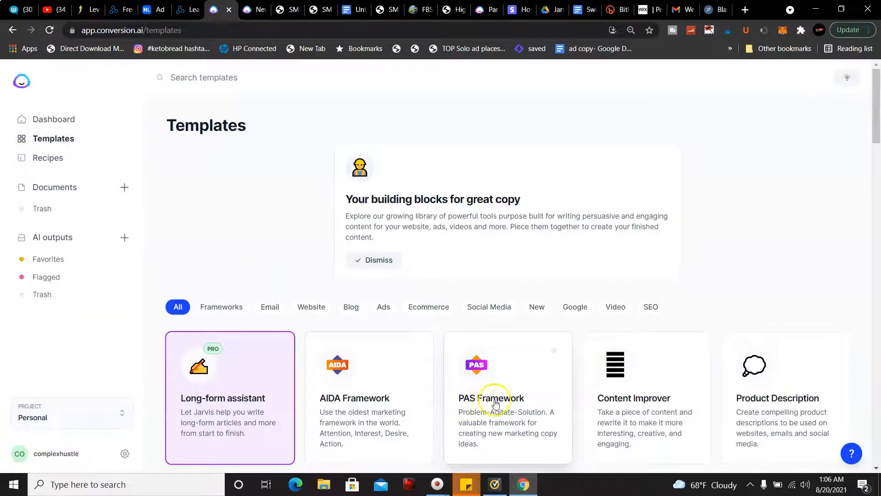
{"action": "left_click_drag", "start_coordinate": [877, 113], "coordinate": [878, 124]}
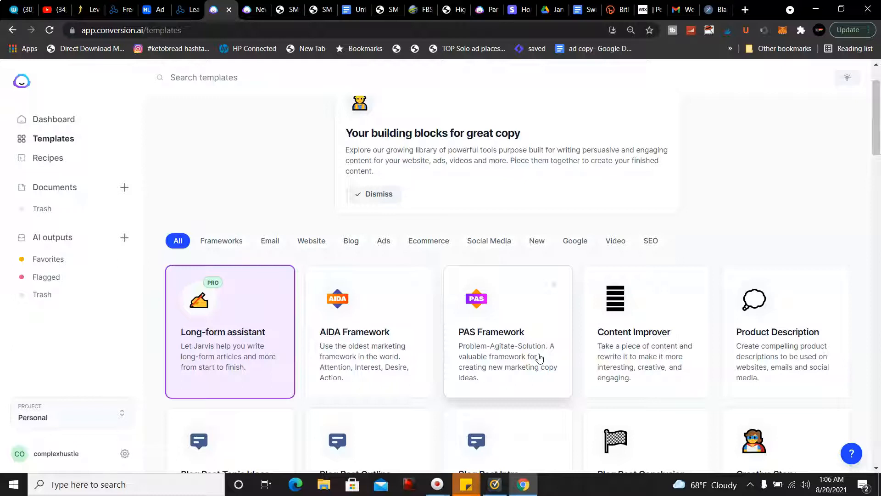
{"action": "left_click", "coordinate": [540, 358]}
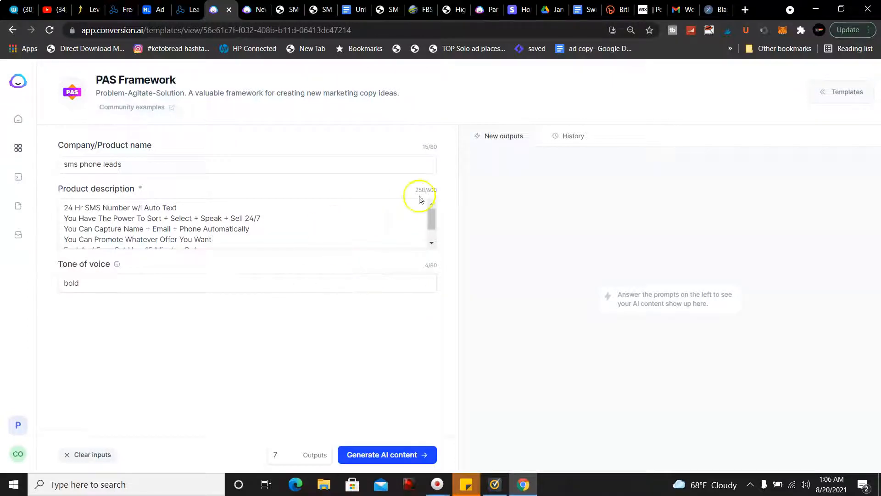
{"action": "left_click_drag", "start_coordinate": [431, 216], "coordinate": [429, 177]}
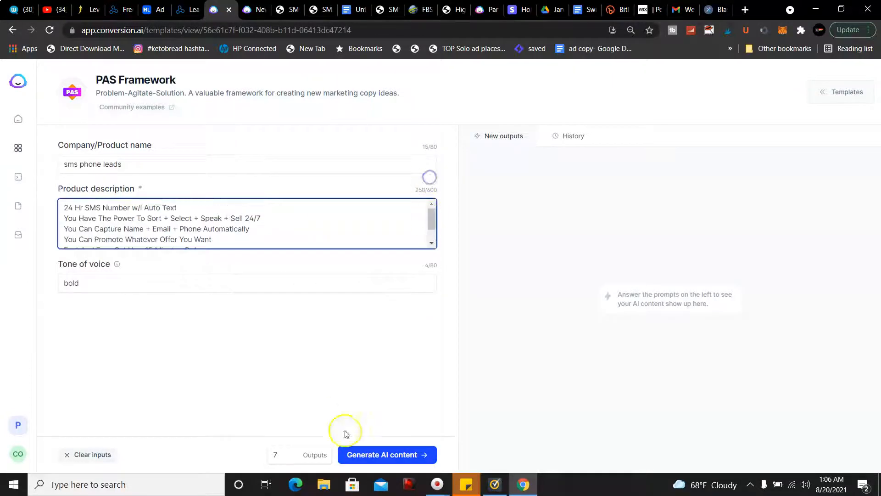
{"action": "left_click", "coordinate": [387, 455]}
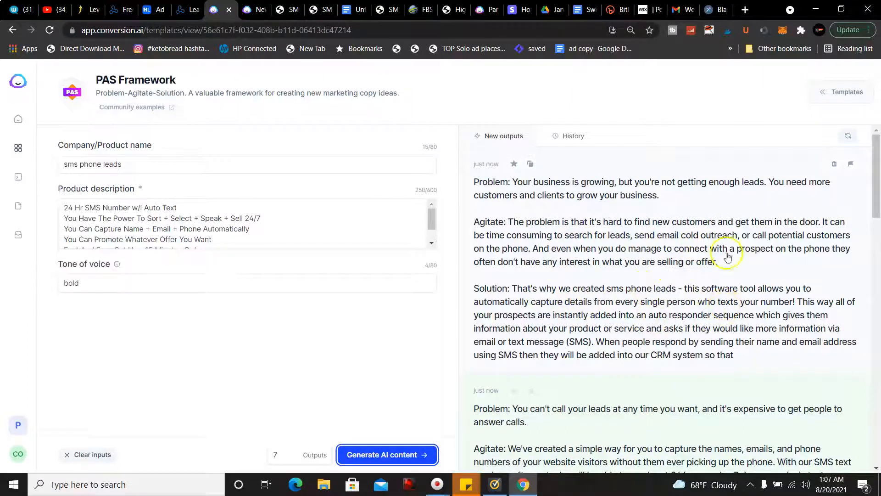
{"action": "scroll", "coordinate": [878, 179], "scroll_direction": "down", "scroll_amount": 1}
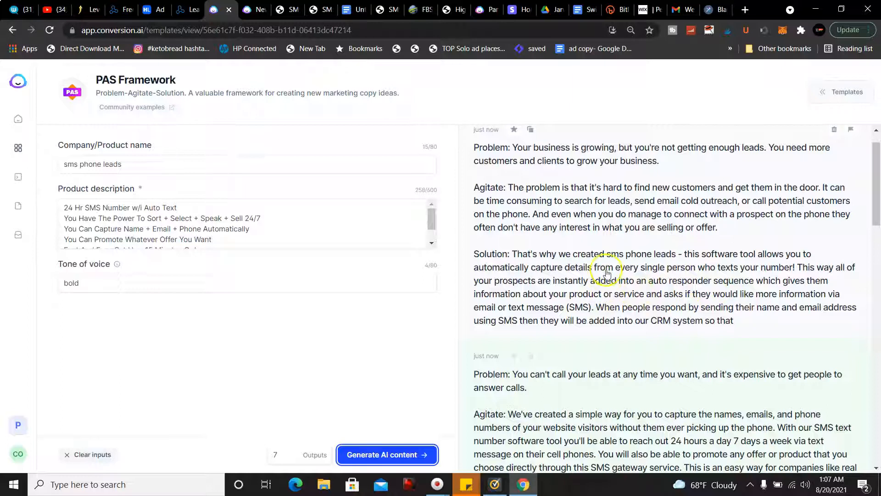
{"action": "left_click_drag", "start_coordinate": [871, 166], "coordinate": [878, 142]}
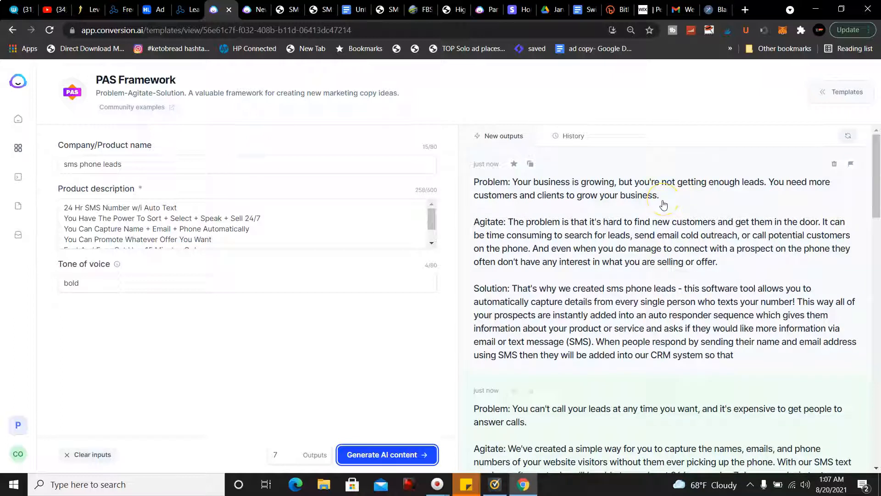
Go back to the template library and look over the templates in the Website category
{"action": "left_click", "coordinate": [18, 148]}
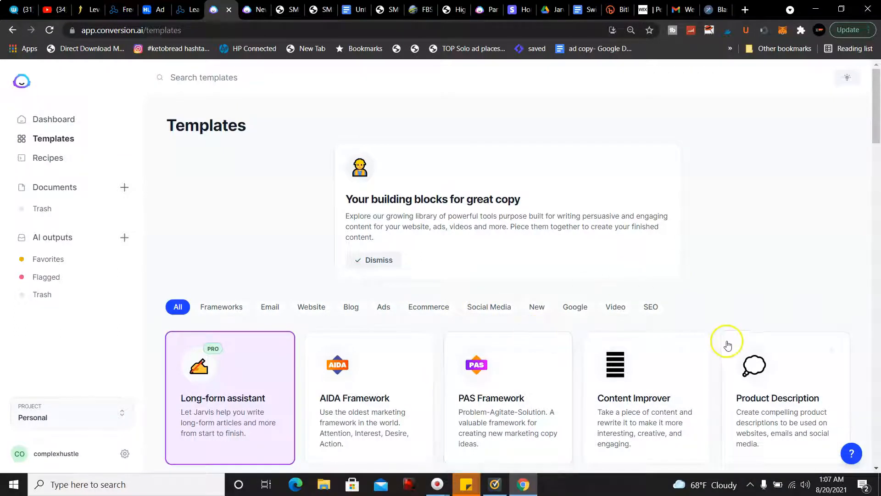
{"action": "left_click", "coordinate": [320, 306]}
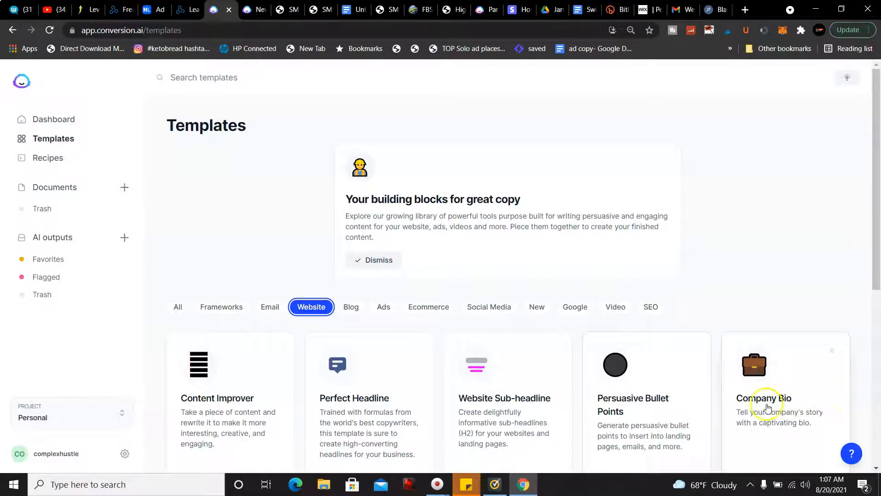
{"action": "scroll", "coordinate": [879, 306], "scroll_direction": "down", "scroll_amount": 3}
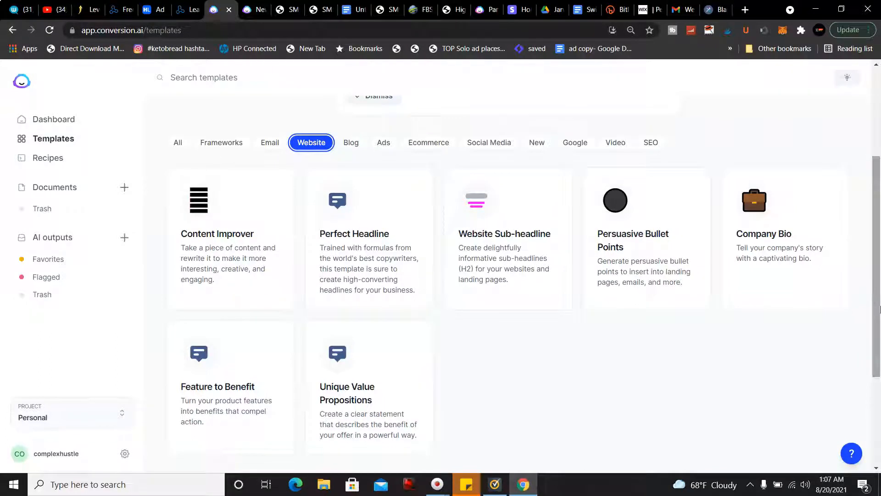
{"action": "left_click_drag", "start_coordinate": [879, 306], "coordinate": [878, 221]}
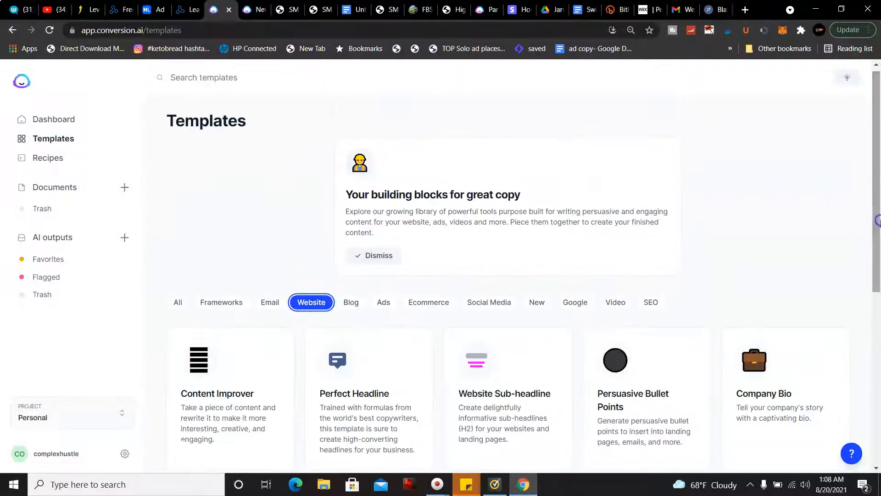
Open the Google Ads Headline template from the Ads category and generate 3 headlines from the prefilled Textbot.ai details
{"action": "left_click", "coordinate": [383, 302]}
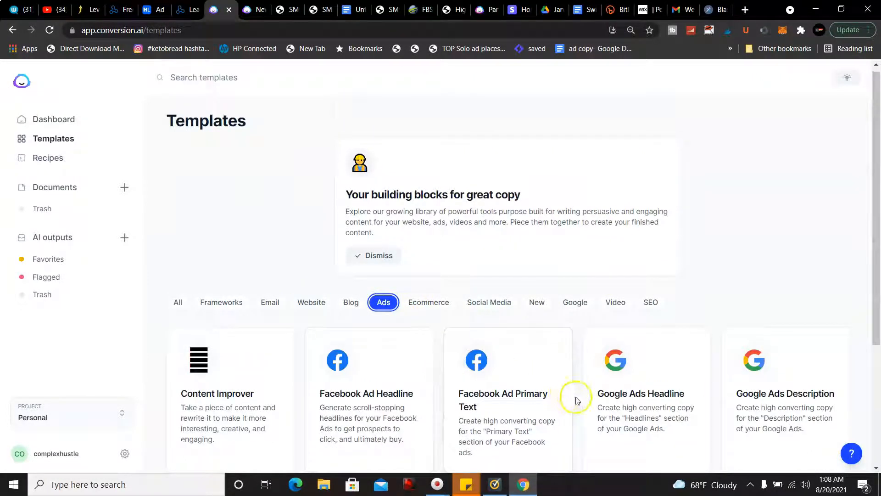
{"action": "left_click_drag", "start_coordinate": [874, 158], "coordinate": [876, 243]}
{"action": "left_click", "coordinate": [680, 261]}
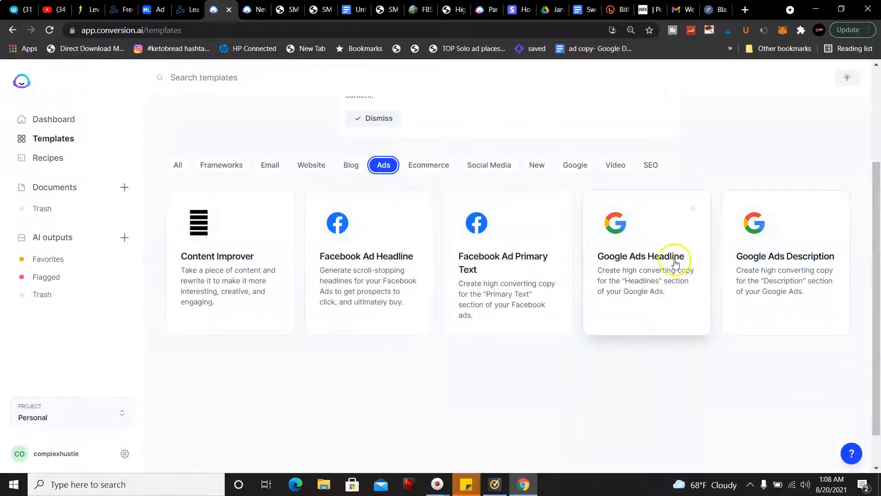
{"action": "left_click", "coordinate": [672, 260]}
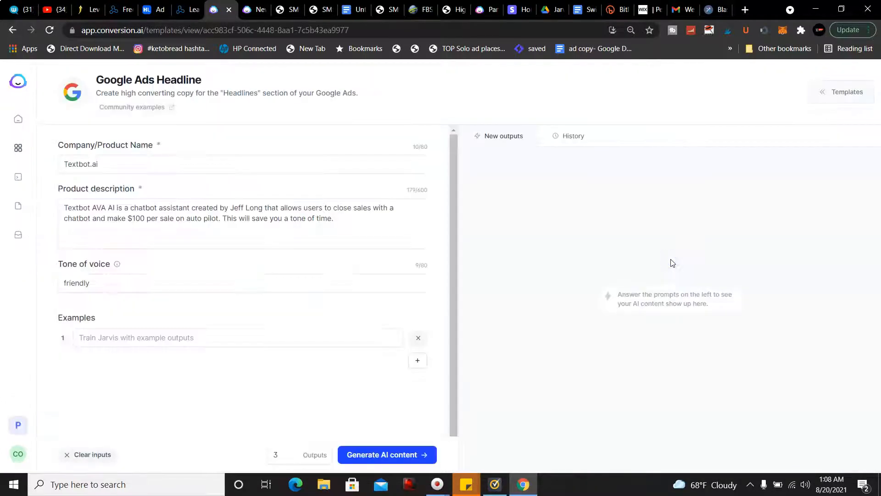
{"action": "left_click", "coordinate": [405, 454]}
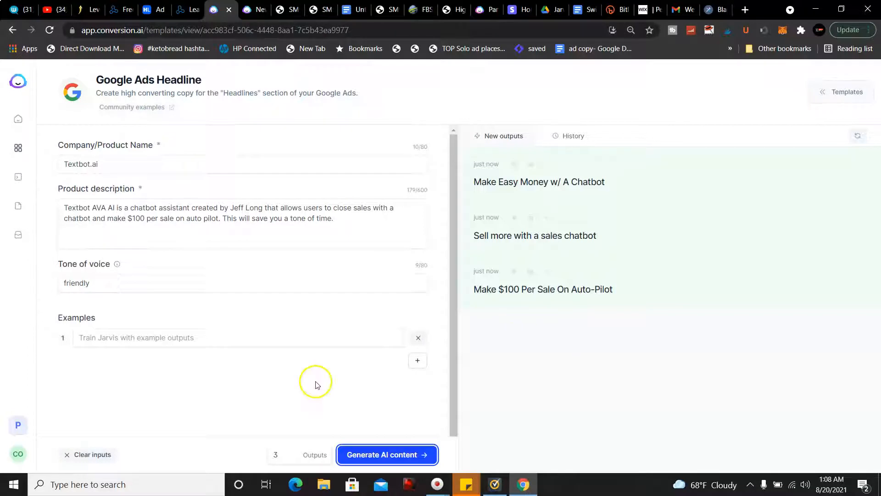
Open the Video Titles template from the full library and generate 6 outputs for "email marketing for beginners" in a professional tone
{"action": "left_click", "coordinate": [18, 150]}
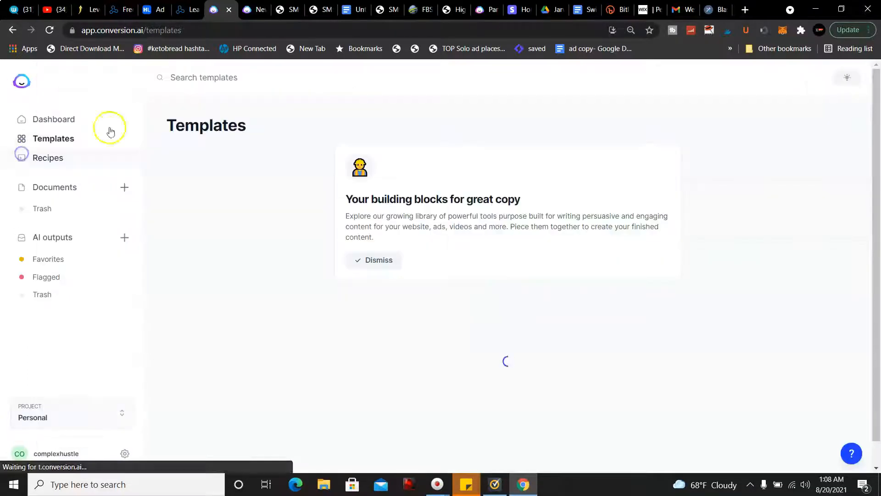
{"action": "left_click_drag", "start_coordinate": [879, 130], "coordinate": [878, 299]}
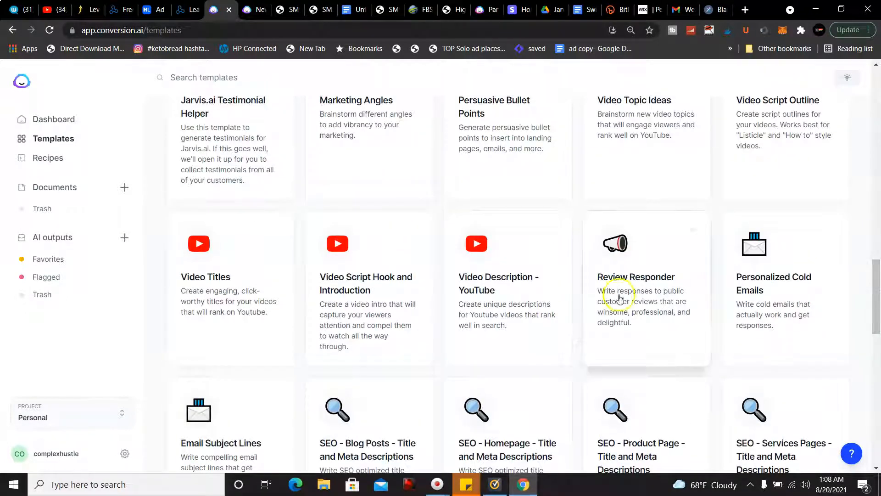
{"action": "left_click", "coordinate": [271, 287]}
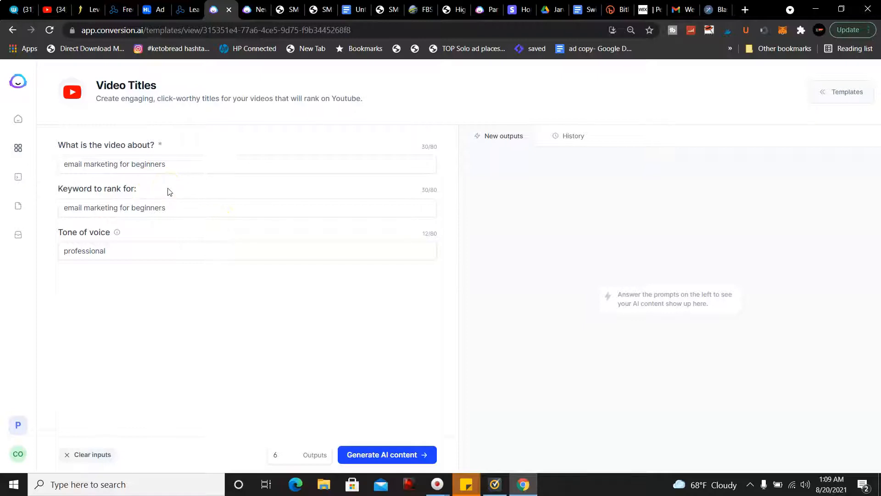
{"action": "left_click", "coordinate": [407, 448]}
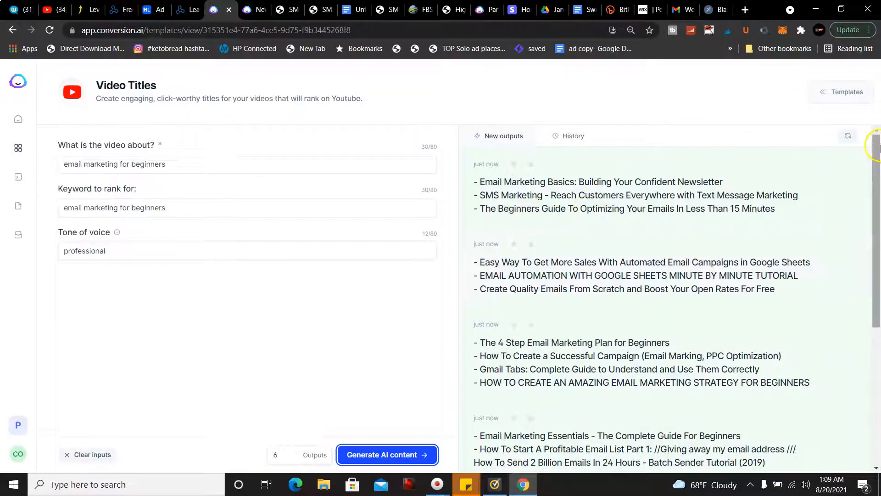
{"action": "left_click_drag", "start_coordinate": [876, 145], "coordinate": [854, 121]}
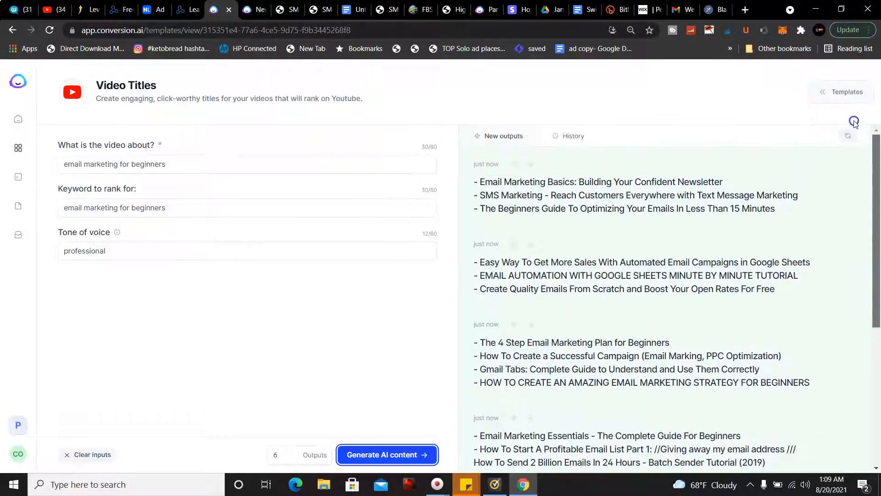